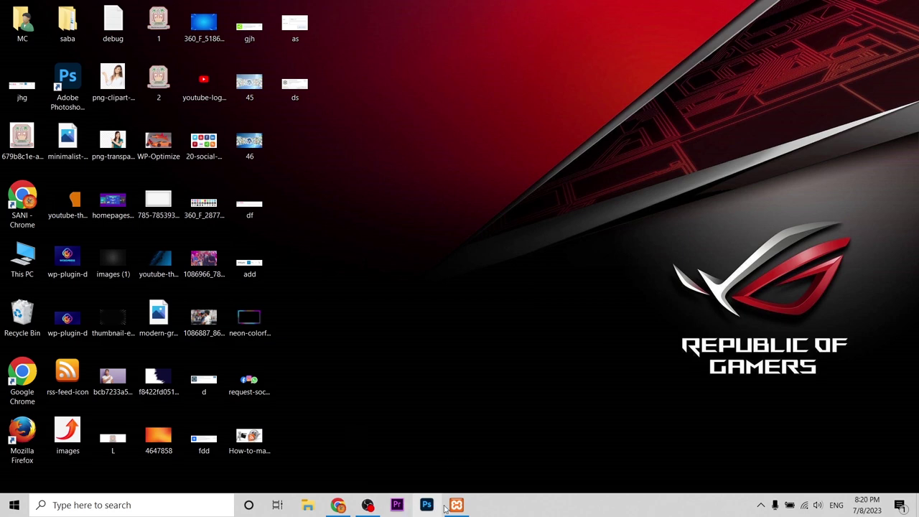
# Check the Apache and MySQL modules in the XAMPP Control Panel and switch to the school site's WordPress dashboard in Chrome.
pyautogui.click(455, 505)
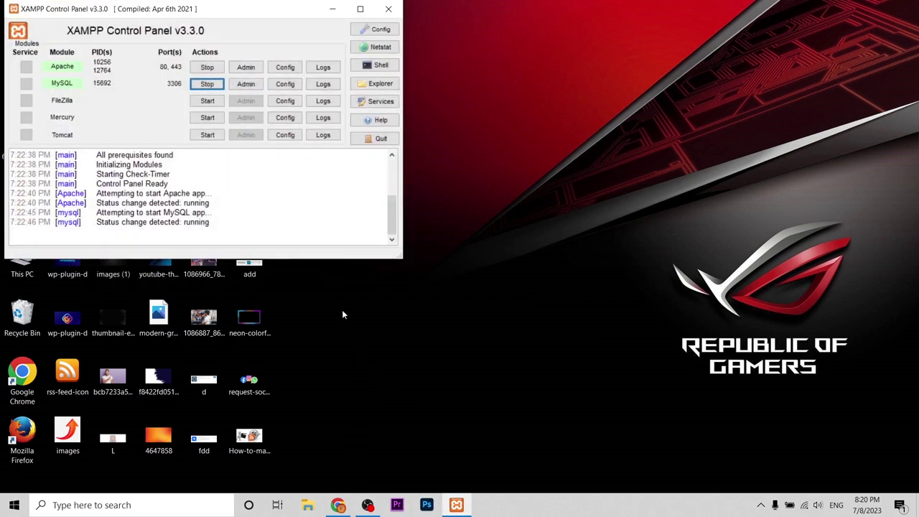
pyautogui.click(333, 7)
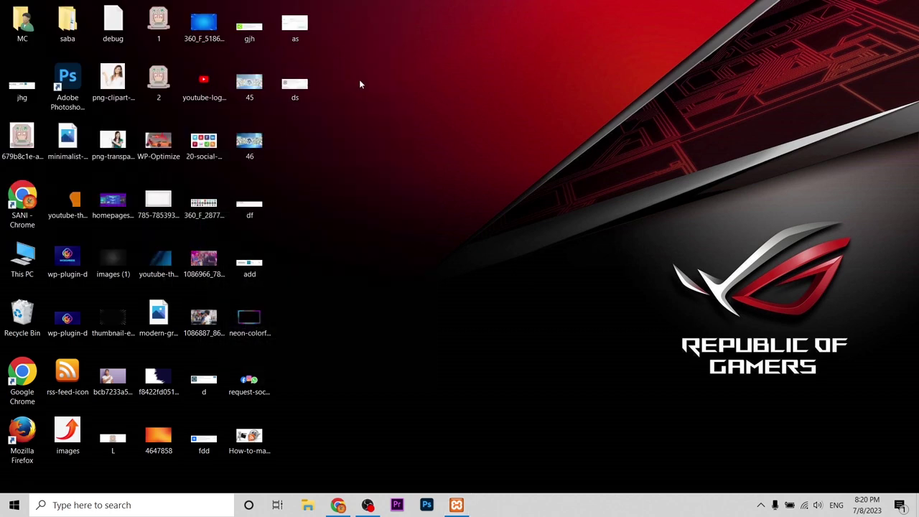
pyautogui.click(337, 504)
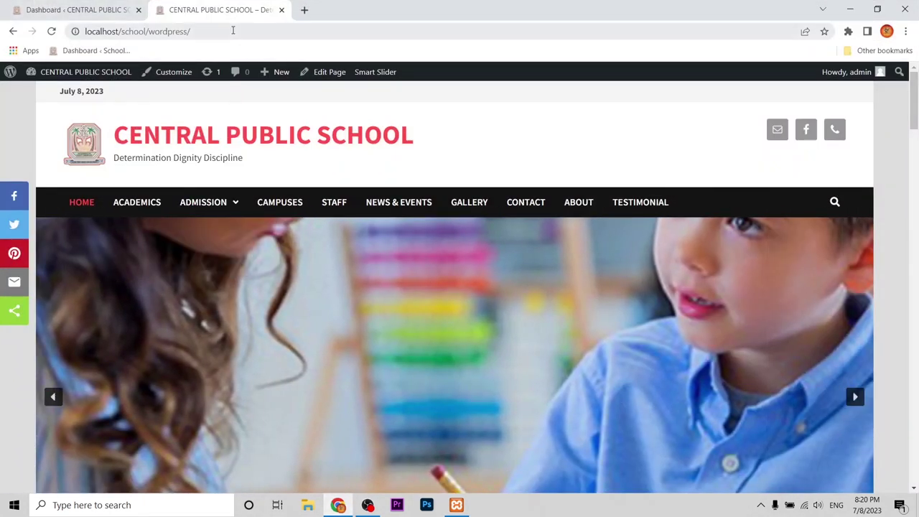
pyautogui.click(69, 15)
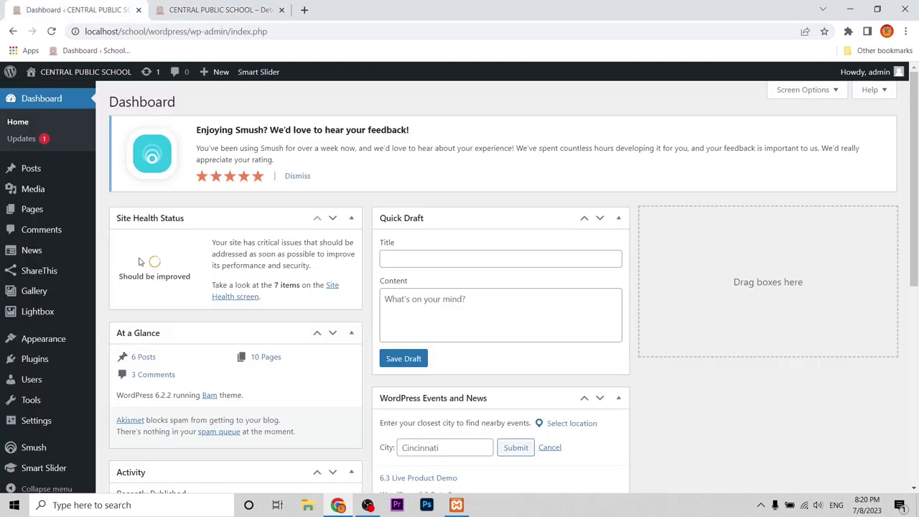
pyautogui.moveTo(81, 246)
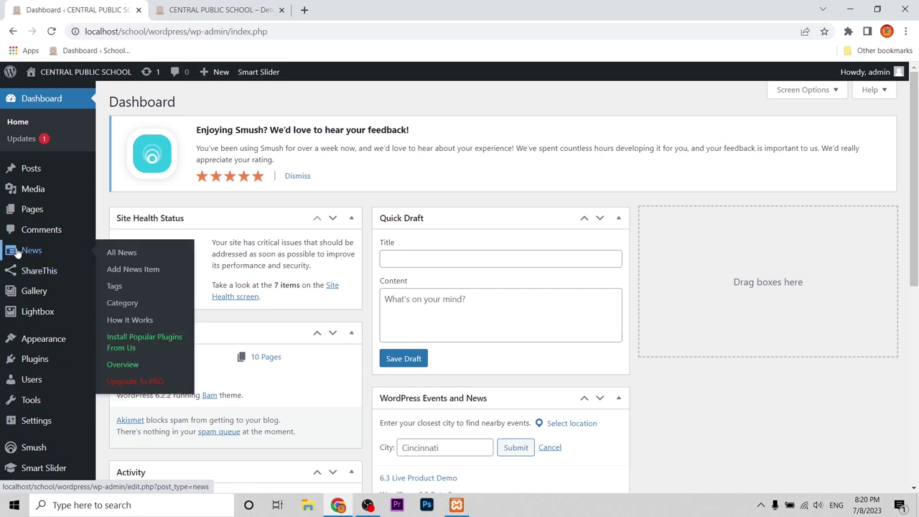
pyautogui.moveTo(33, 310)
pyautogui.moveTo(38, 341)
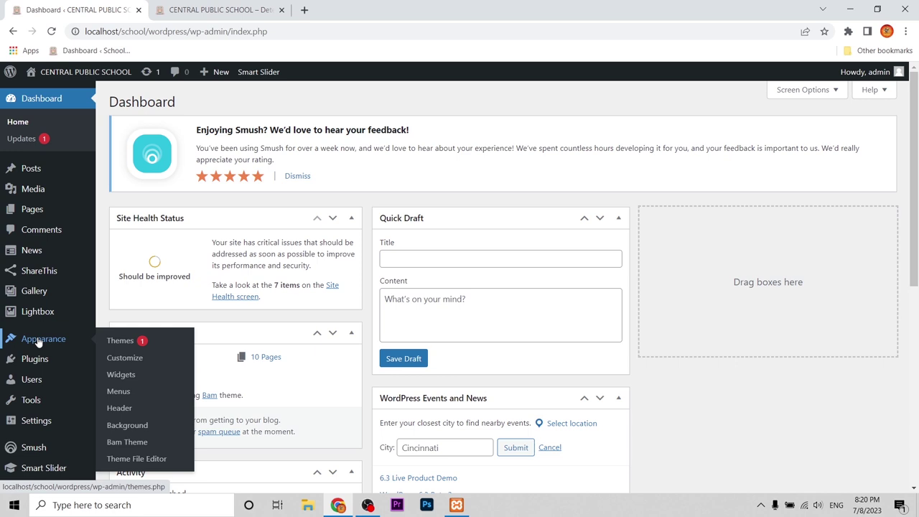
# View the school website and examine what the parent Admission item in its navigation menu opens.
pyautogui.click(207, 9)
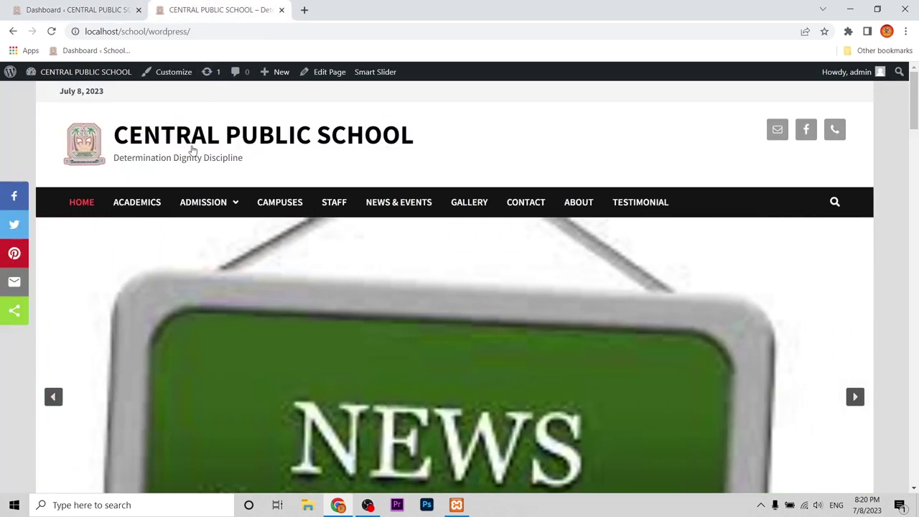
pyautogui.moveTo(232, 211)
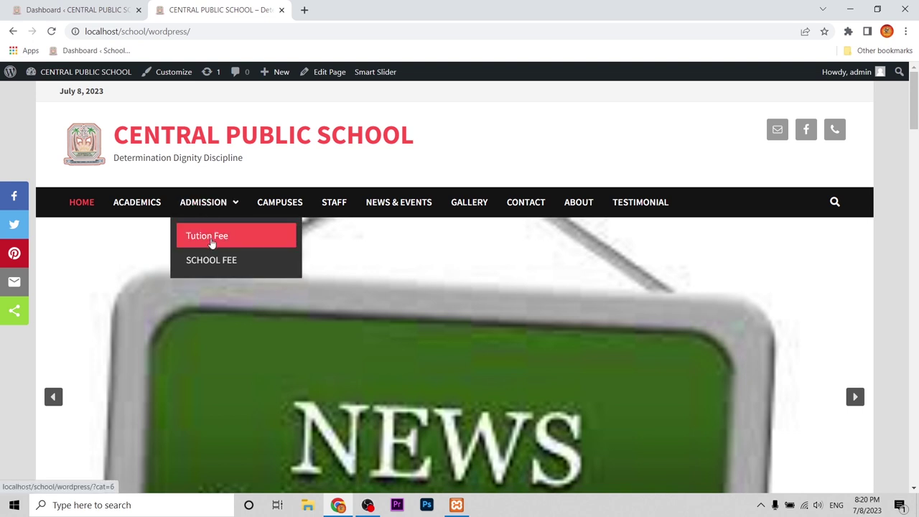
pyautogui.click(190, 206)
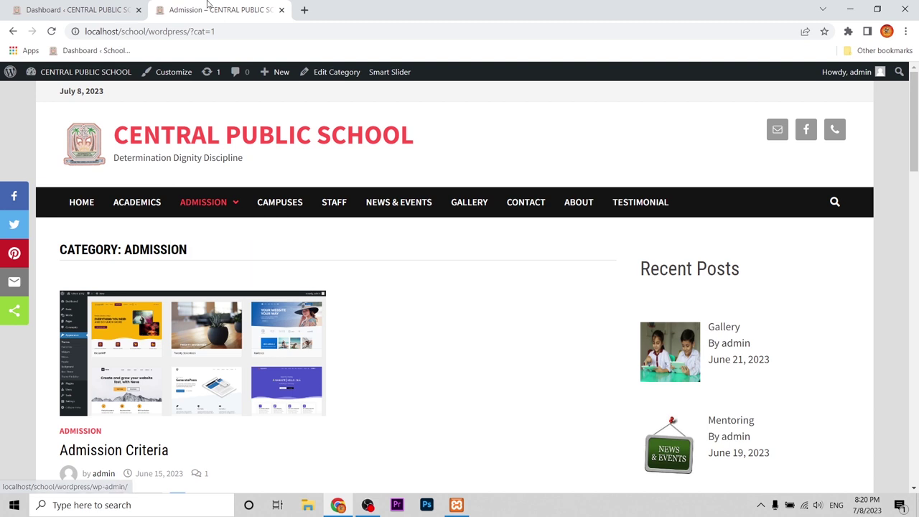
pyautogui.click(193, 191)
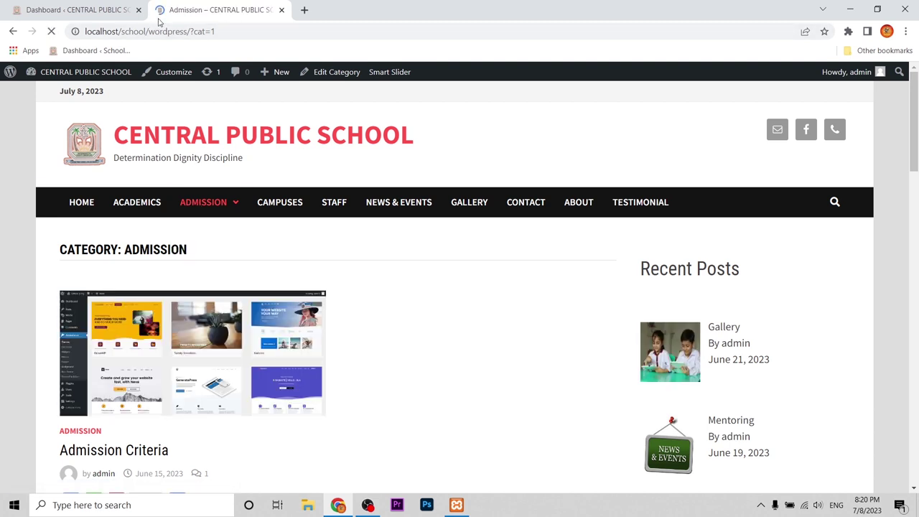
pyautogui.scroll(-1, 280, 398)
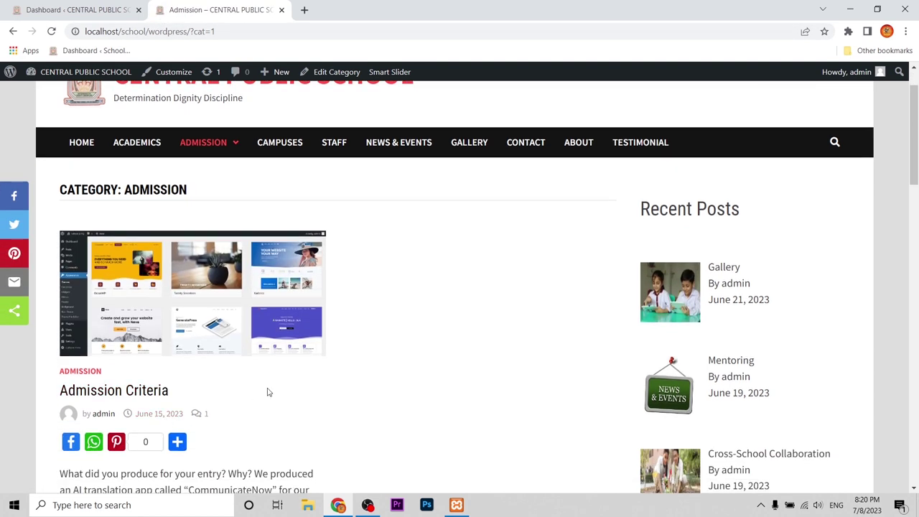
pyautogui.moveTo(219, 156)
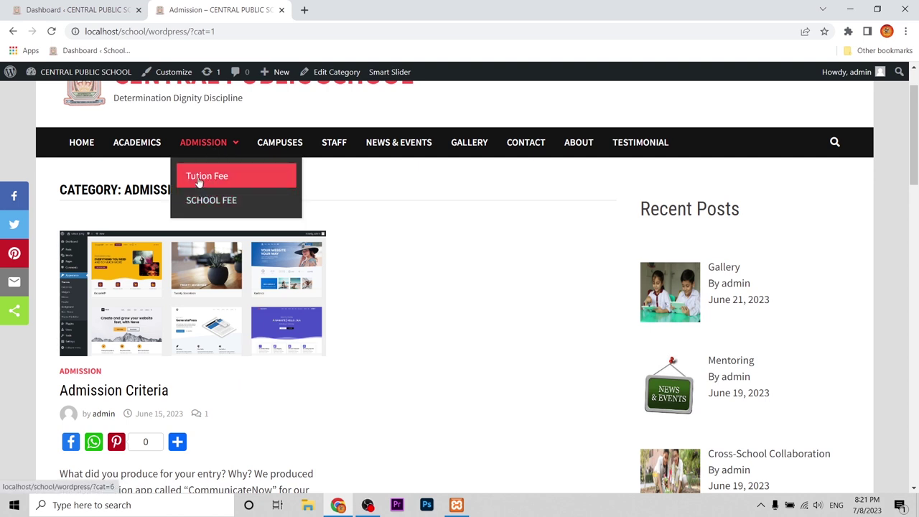
# Check the Tution Fee and SCHOOL FEE links under Admission on the school website.
pyautogui.click(199, 182)
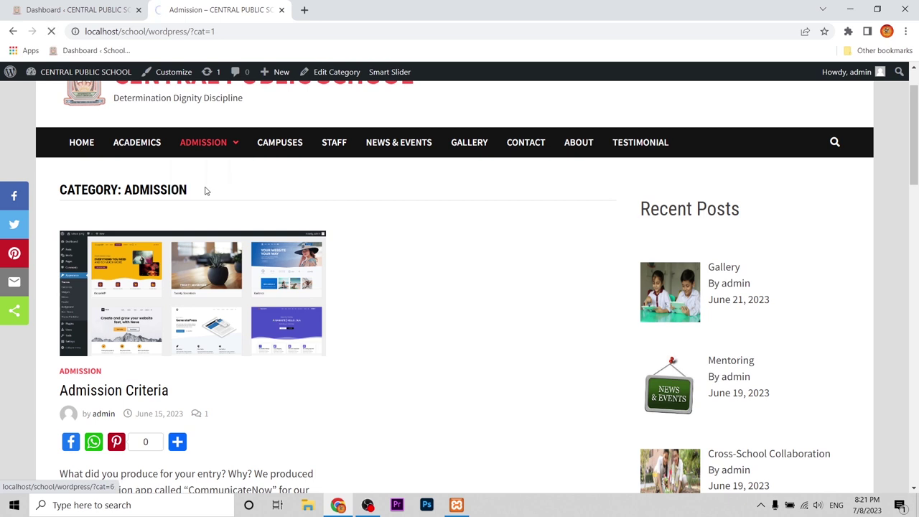
pyautogui.click(211, 204)
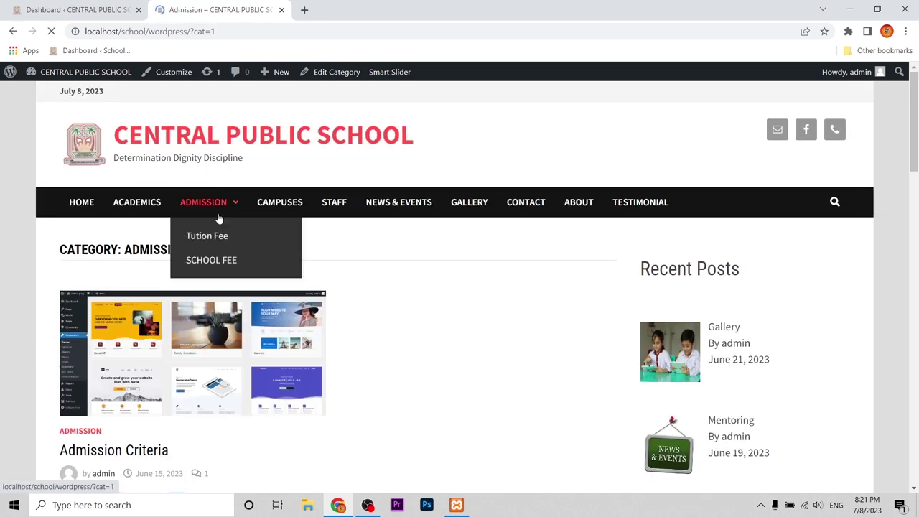
pyautogui.click(211, 260)
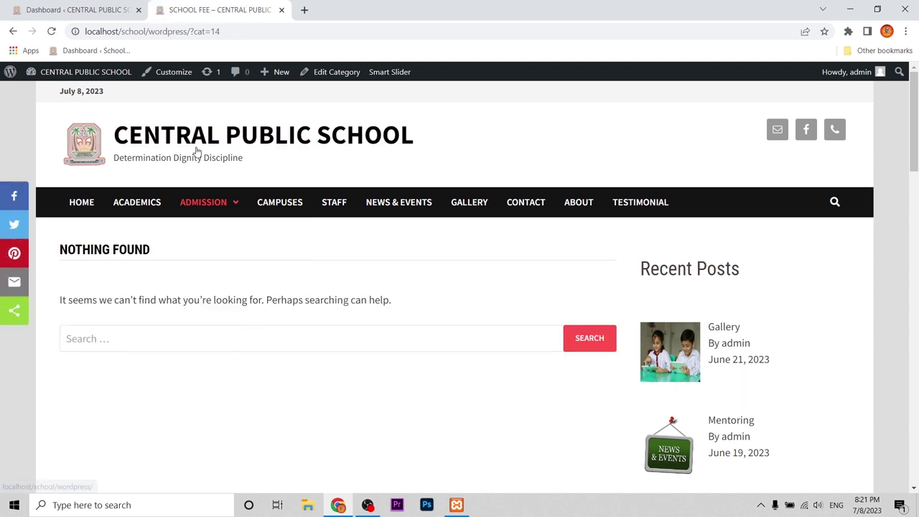
pyautogui.moveTo(195, 207)
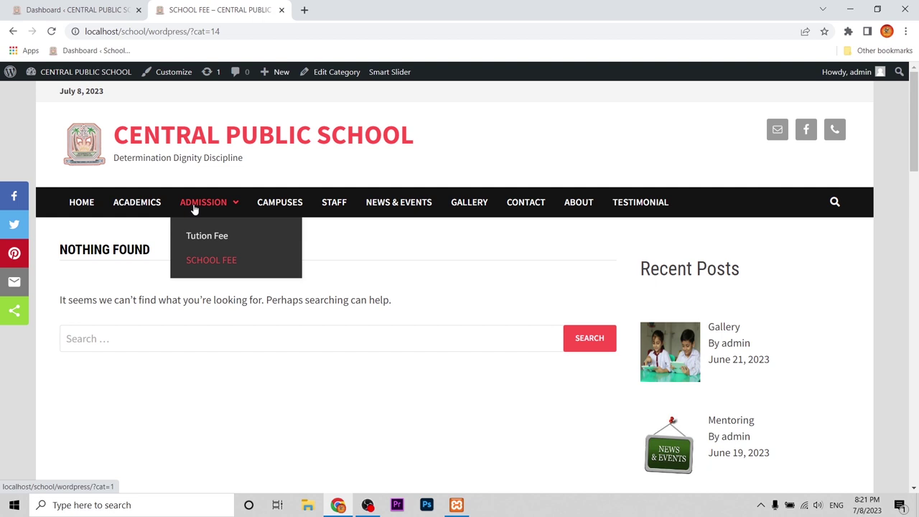
# Open the navigation menu editor from the school site's WordPress dashboard.
pyautogui.click(72, 10)
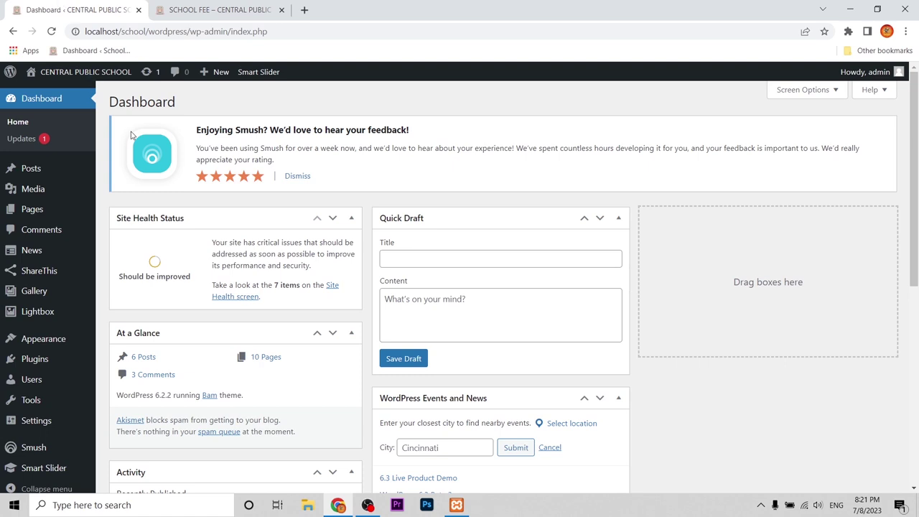
pyautogui.moveTo(60, 338)
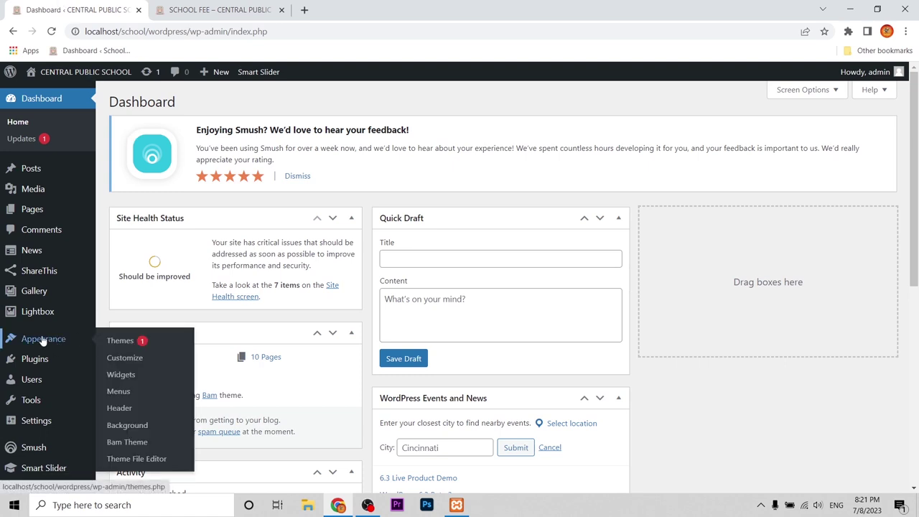
pyautogui.moveTo(29, 171)
pyautogui.click(122, 391)
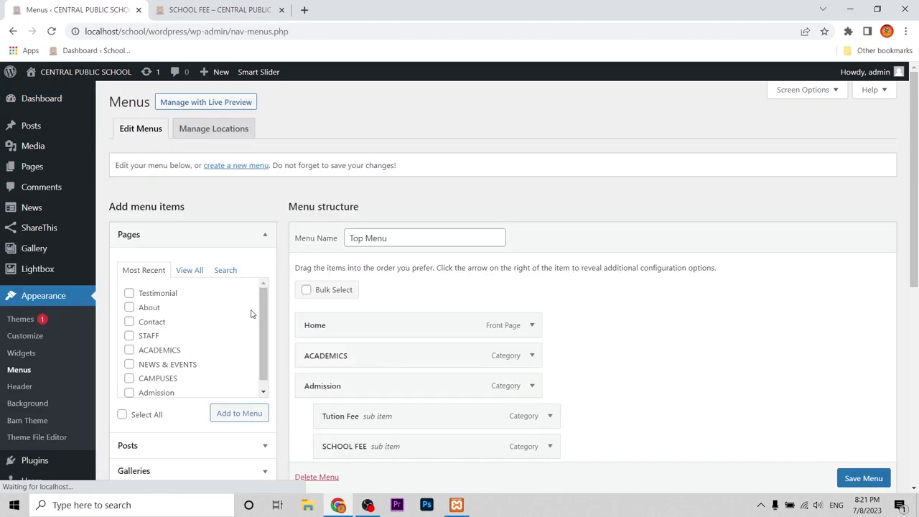
# Remove the Admission category item from the Top Menu structure.
pyautogui.scroll(-3, 244, 316)
pyautogui.scroll(-3, 179, 387)
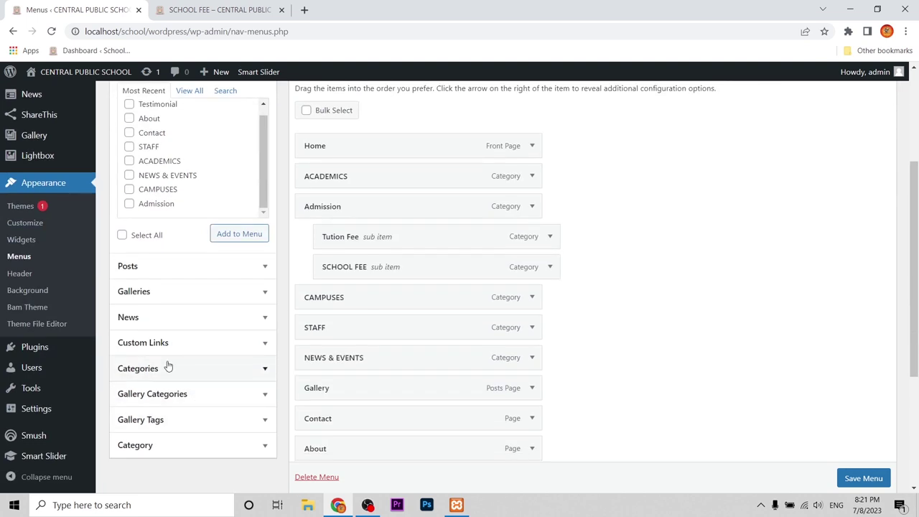
pyautogui.scroll(1, 635, 285)
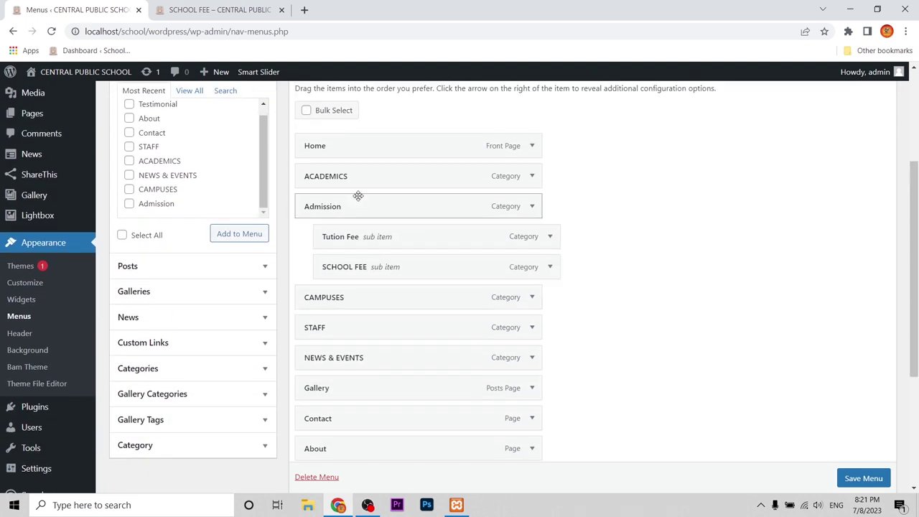
pyautogui.click(530, 206)
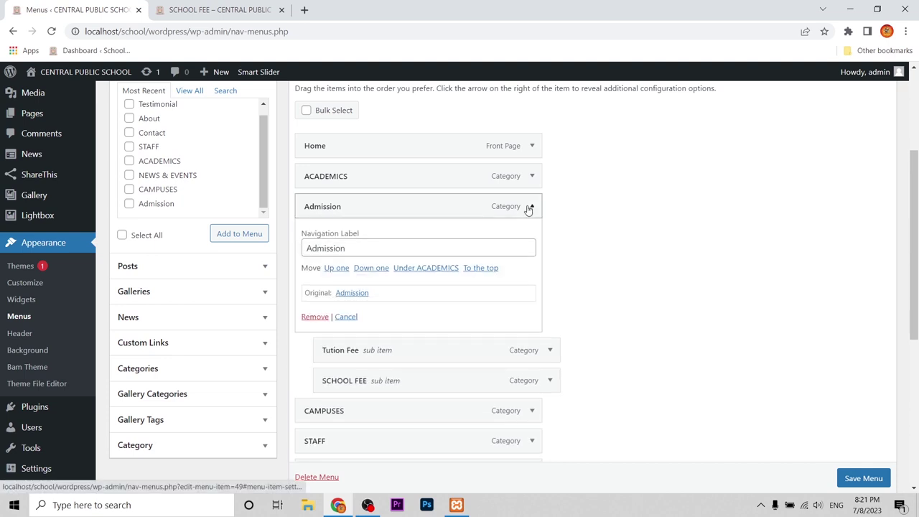
pyautogui.click(314, 316)
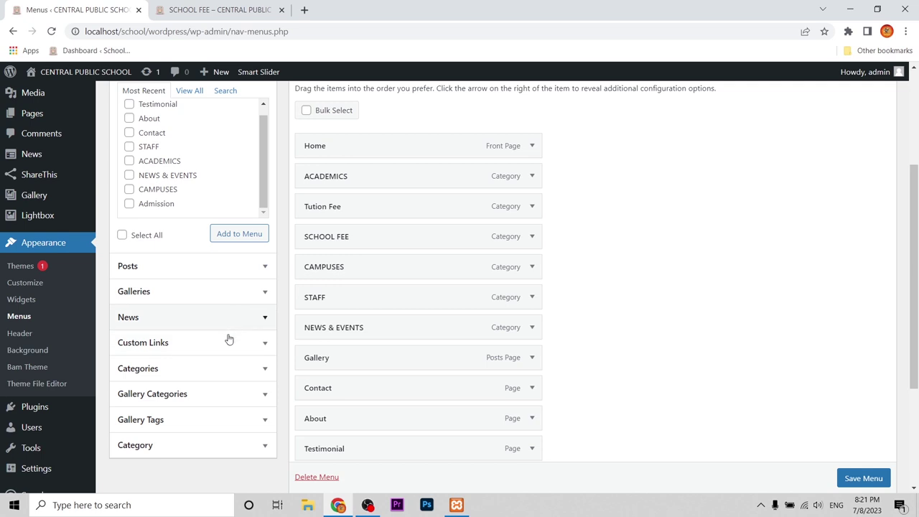
# Add a custom link with URL "#" and link text "Admission" to the Top Menu.
pyautogui.click(167, 342)
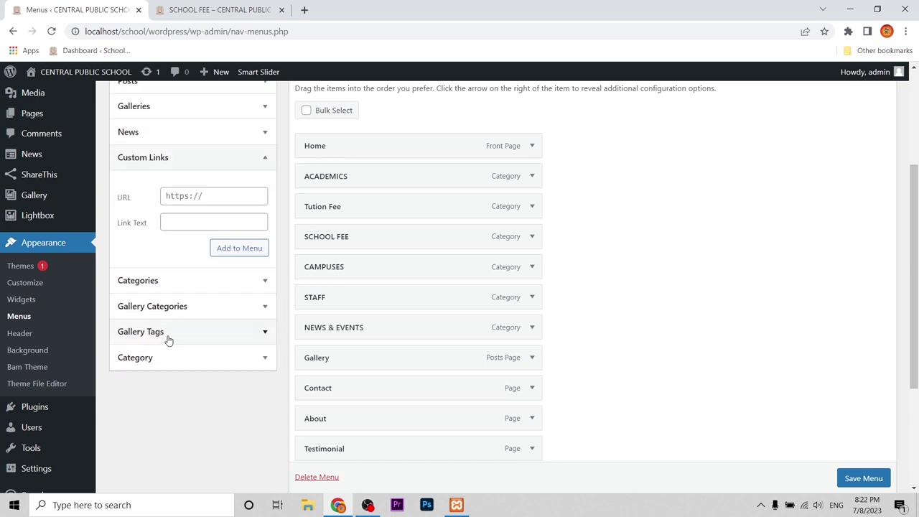
pyautogui.click(214, 195)
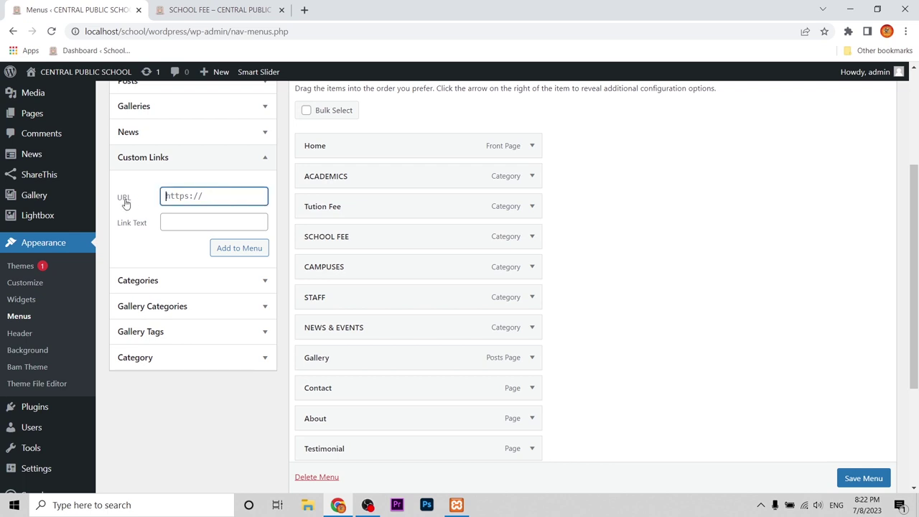
pyautogui.write('#')
pyautogui.press('Tab')
pyautogui.write('Admission')
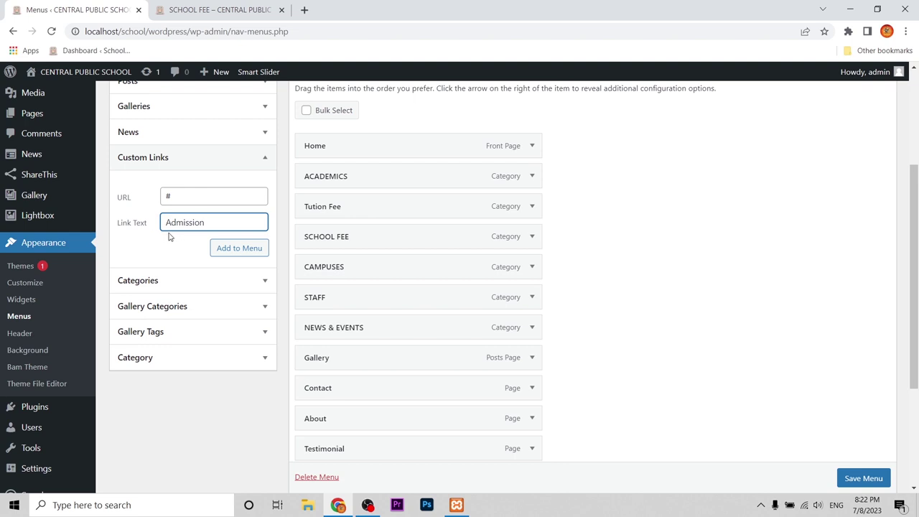
pyautogui.click(230, 251)
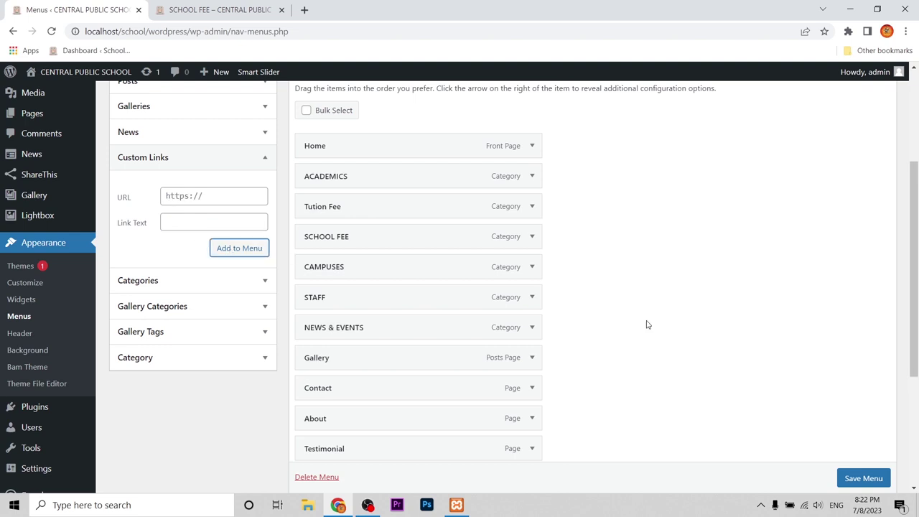
# Place the Admission custom link below ACADEMICS with Tution Fee and SCHOOL FEE as its sub items, and save the menu.
pyautogui.scroll(-3, 640, 341)
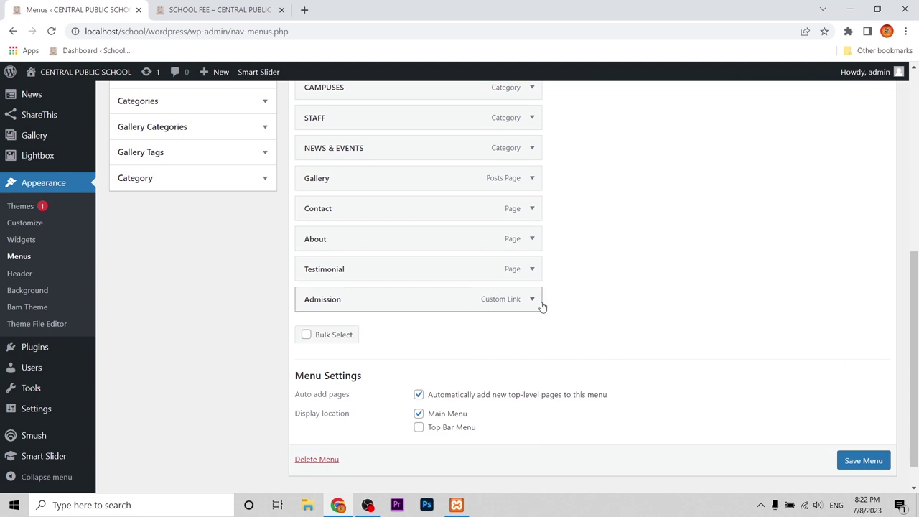
pyautogui.moveTo(439, 299); pyautogui.dragTo(344, 154)
pyautogui.moveTo(379, 180); pyautogui.dragTo(374, 256)
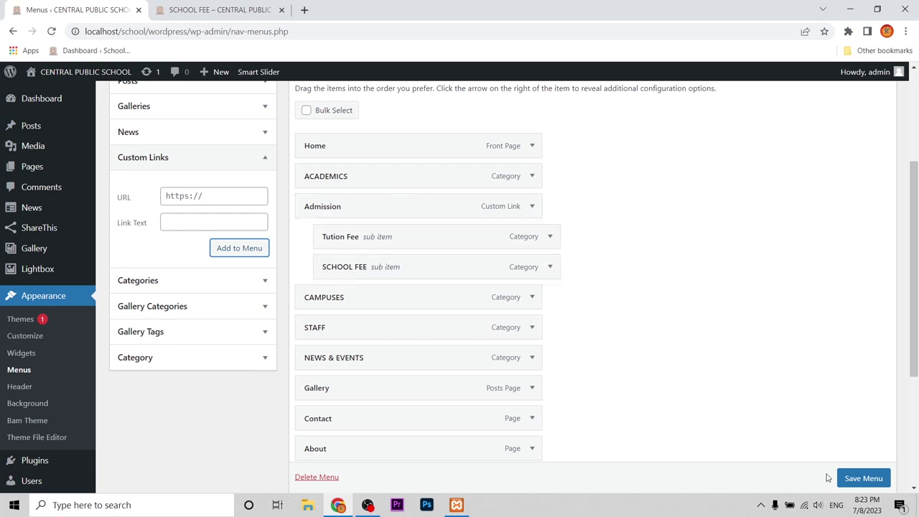
pyautogui.click(854, 484)
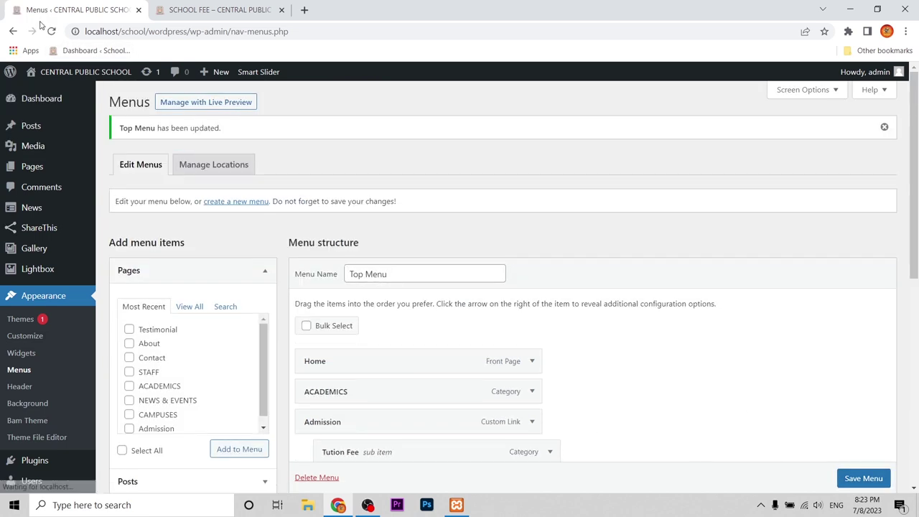
# Reload the school website and test the Admission parent item and its Tution Fee and SCHOOL FEE links.
pyautogui.click(198, 13)
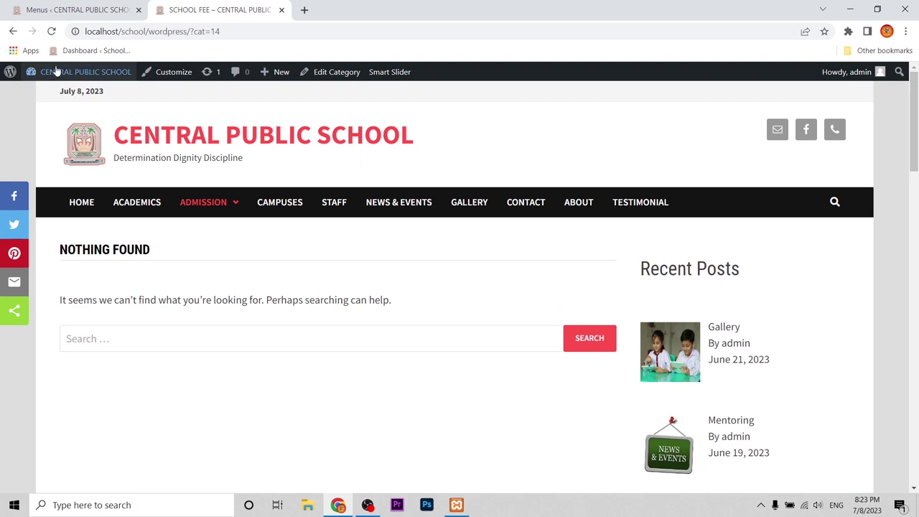
pyautogui.click(53, 34)
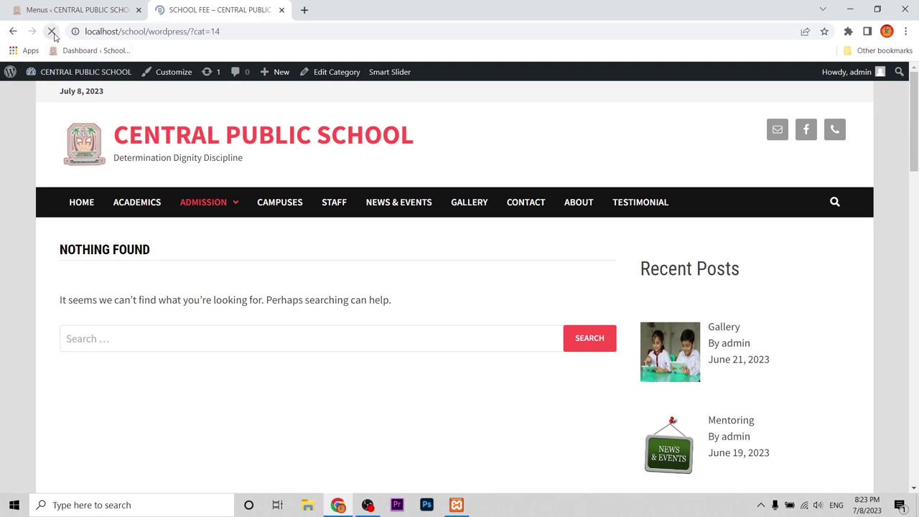
pyautogui.click(211, 206)
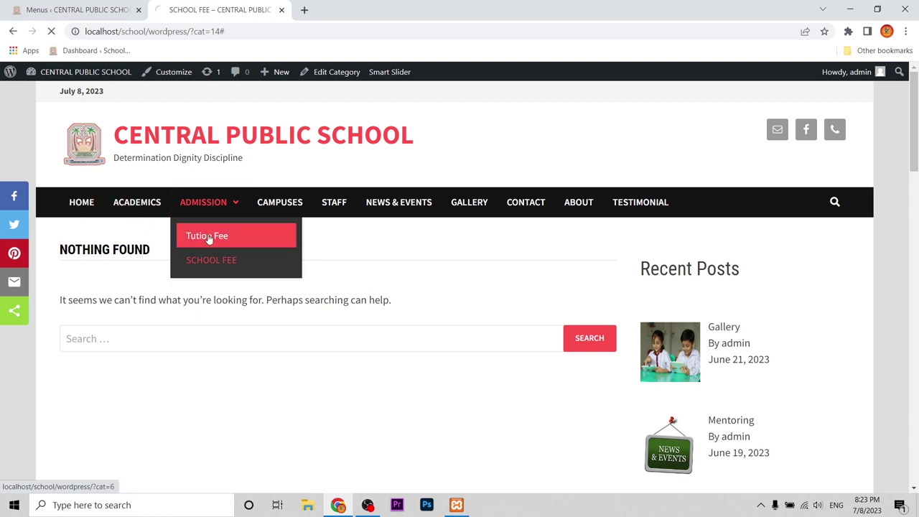
pyautogui.click(185, 235)
pyautogui.moveTo(191, 197)
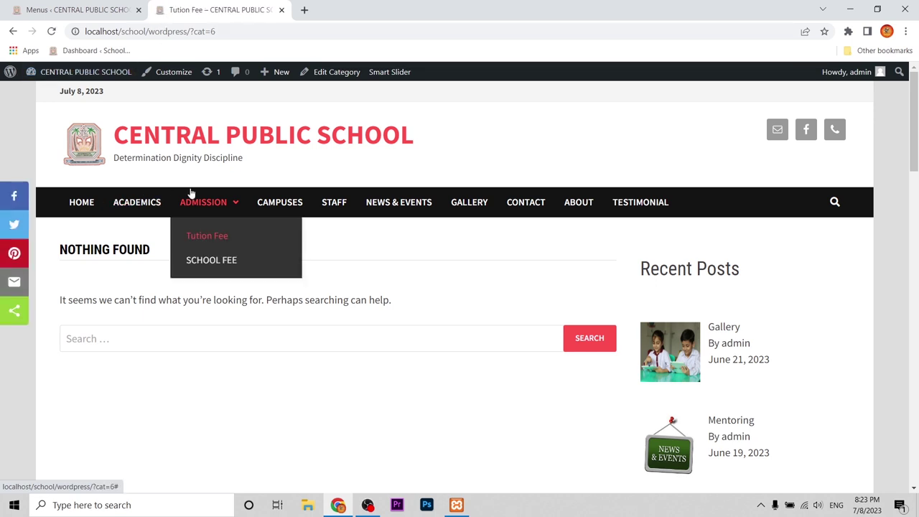
pyautogui.click(206, 267)
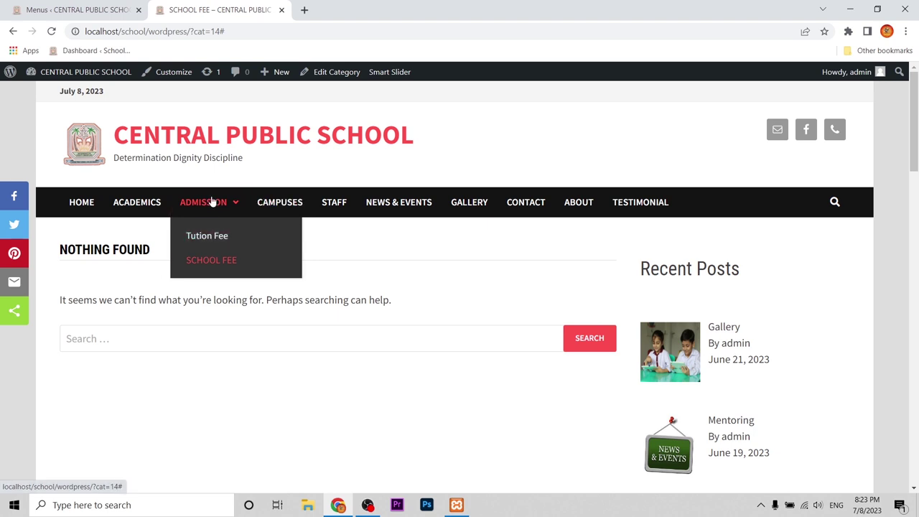
# Return to the WordPress admin and open the page for adding new plugins.
pyautogui.click(77, 10)
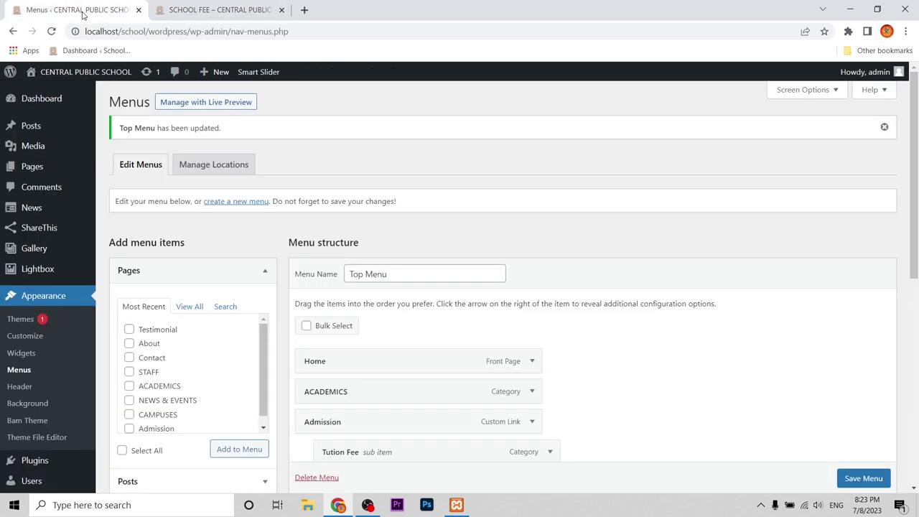
pyautogui.moveTo(83, 122)
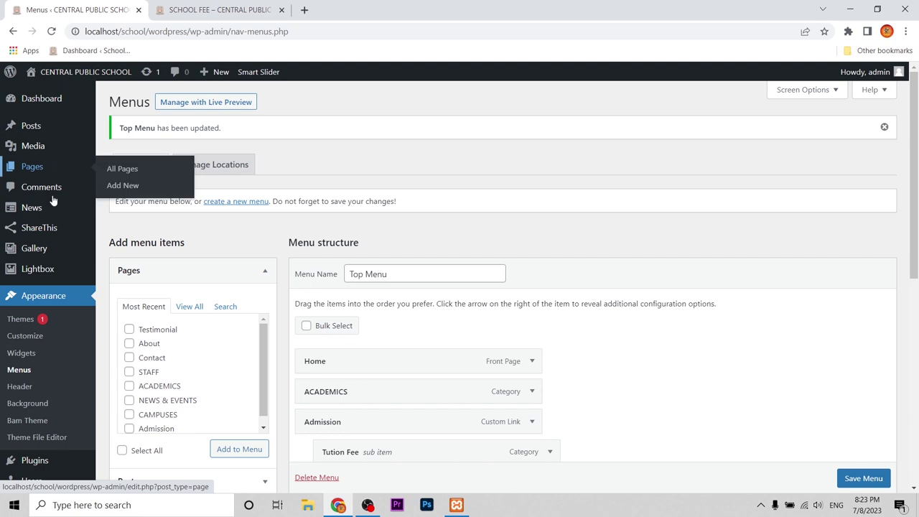
pyautogui.scroll(-3, 43, 373)
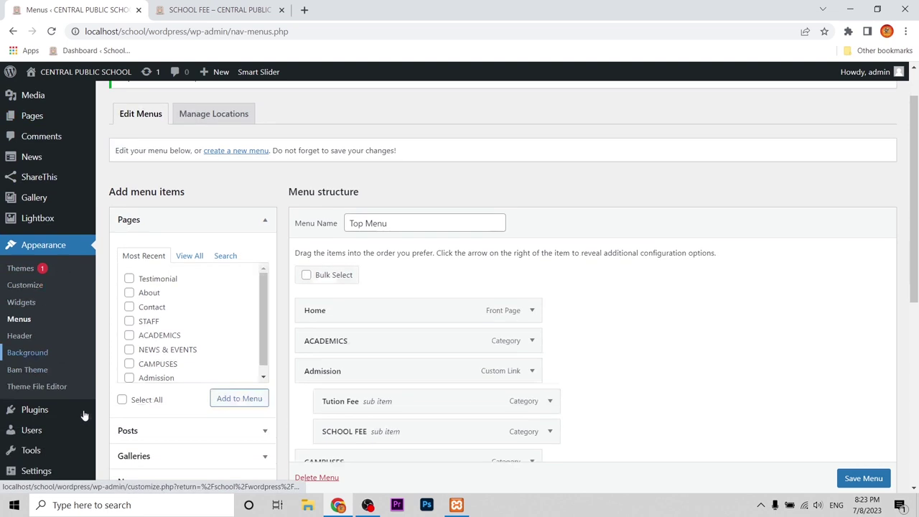
pyautogui.click(40, 348)
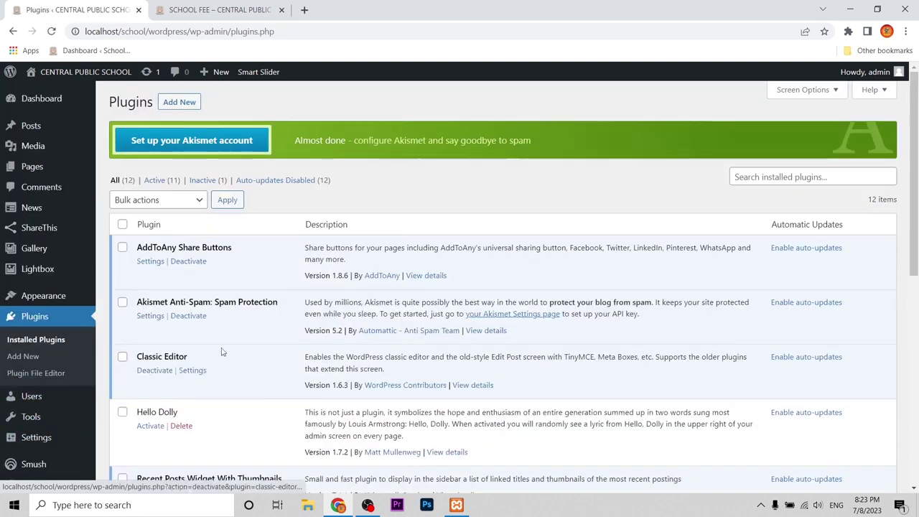
pyautogui.click(179, 102)
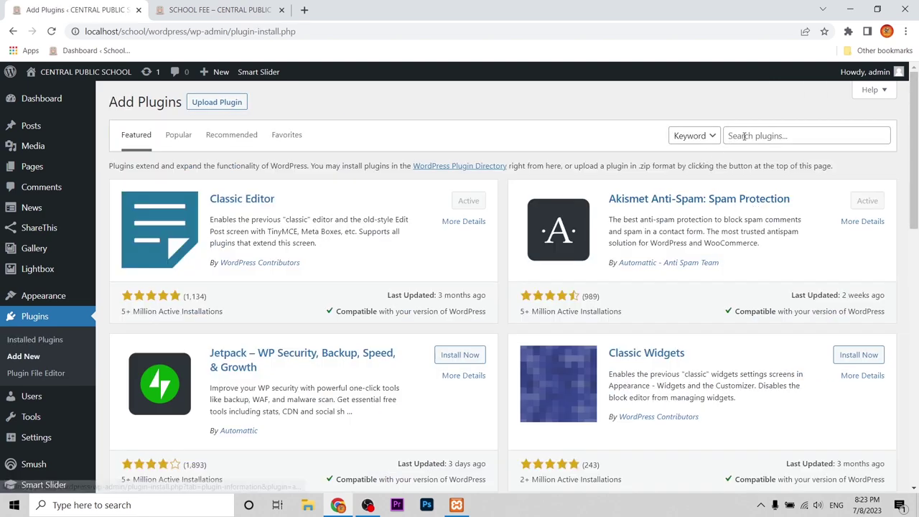
# Search for "simple custom post order", and install and activate the Simple Custom Post Order plugin.
pyautogui.click(744, 135)
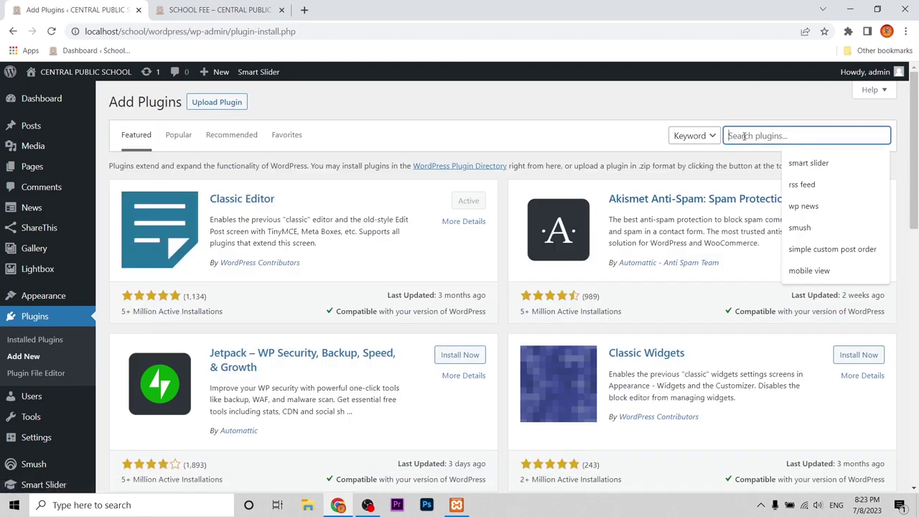
pyautogui.click(843, 250)
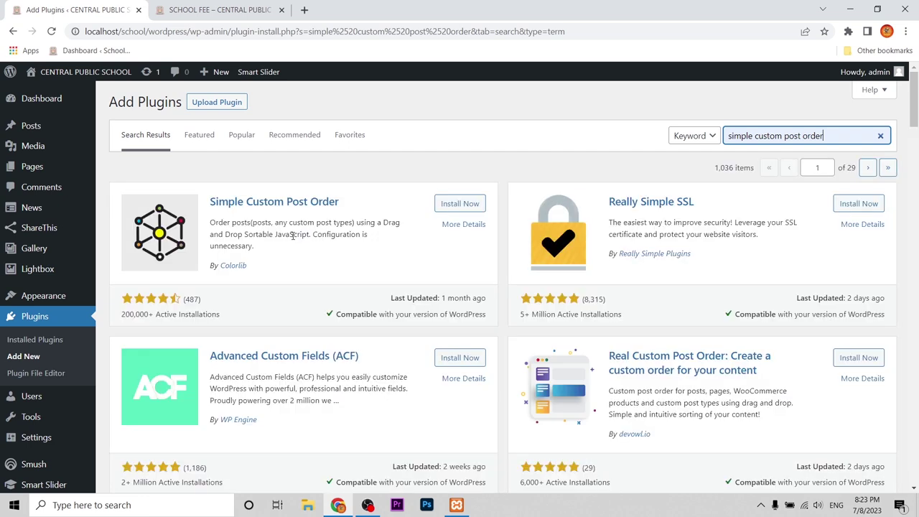
pyautogui.click(467, 204)
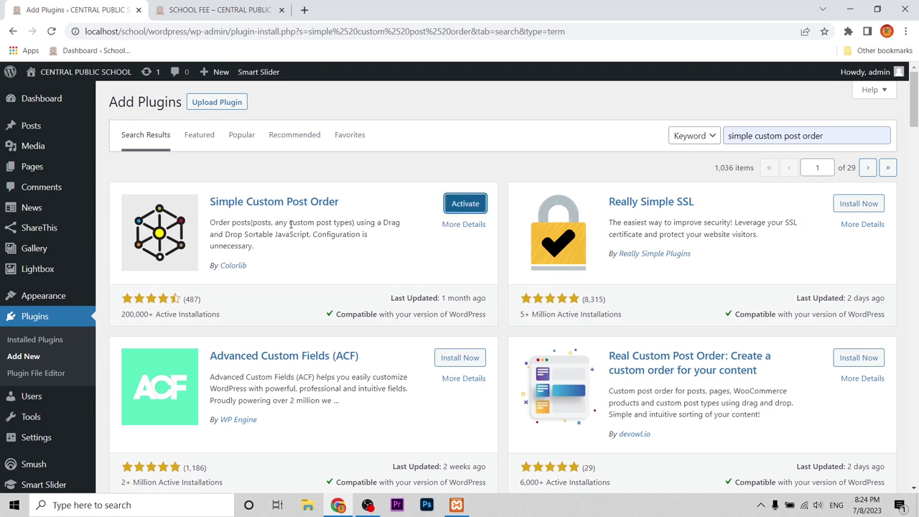
pyautogui.click(464, 205)
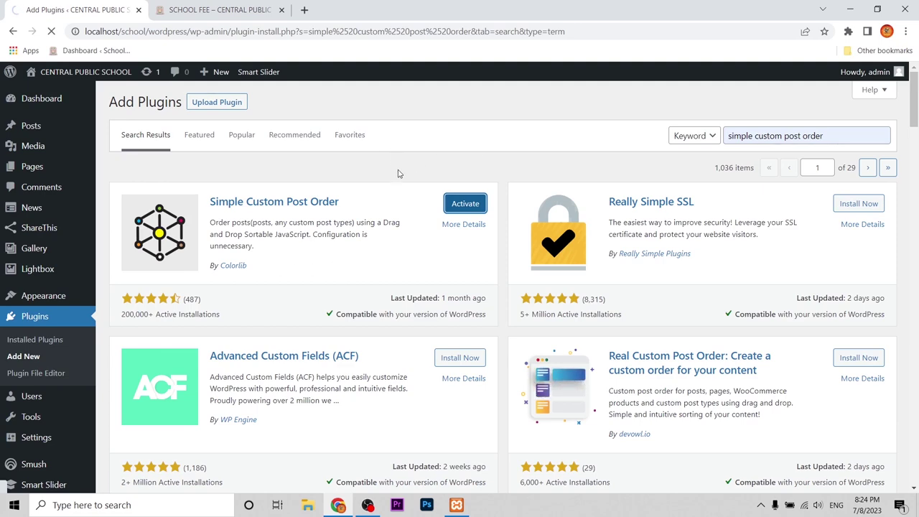
# Open the SCPOrder settings and update them with sorting enabled for Posts.
pyautogui.scroll(-1, 289, 294)
pyautogui.scroll(-5, 236, 310)
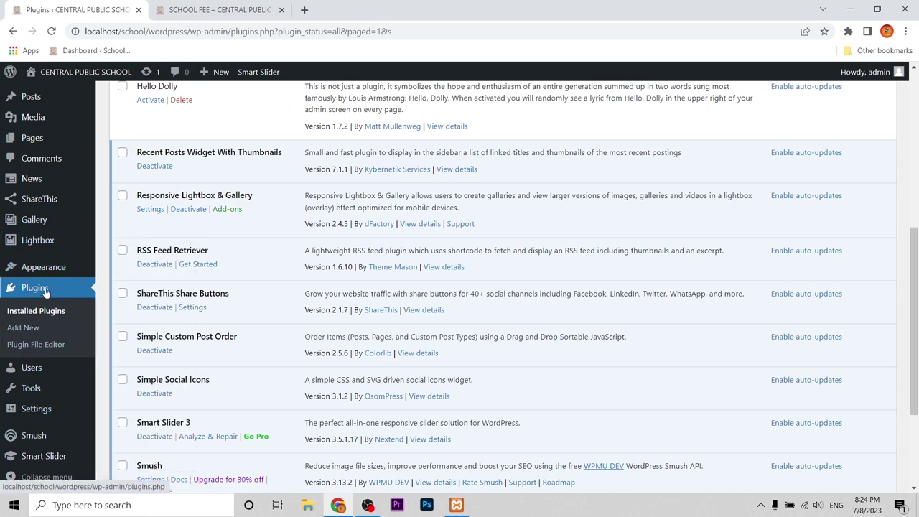
pyautogui.moveTo(48, 275)
pyautogui.scroll(-1, 61, 373)
pyautogui.moveTo(45, 409)
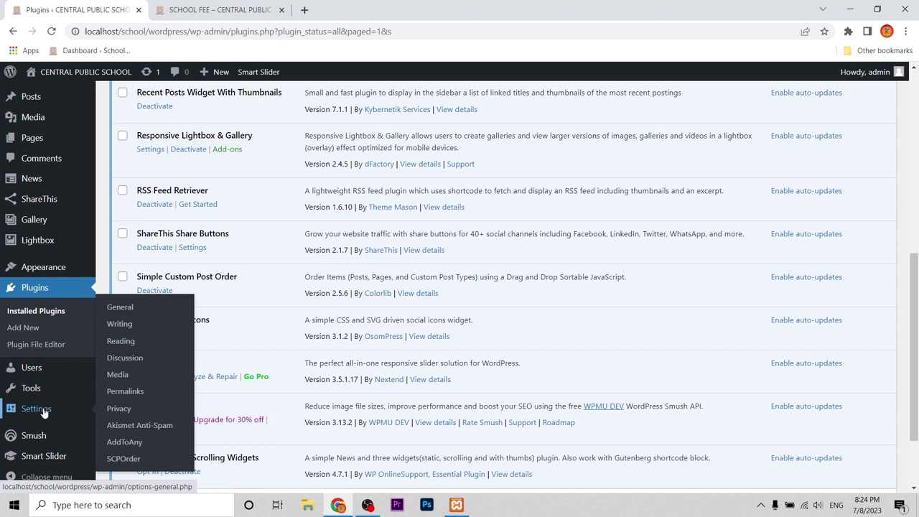
pyautogui.click(124, 459)
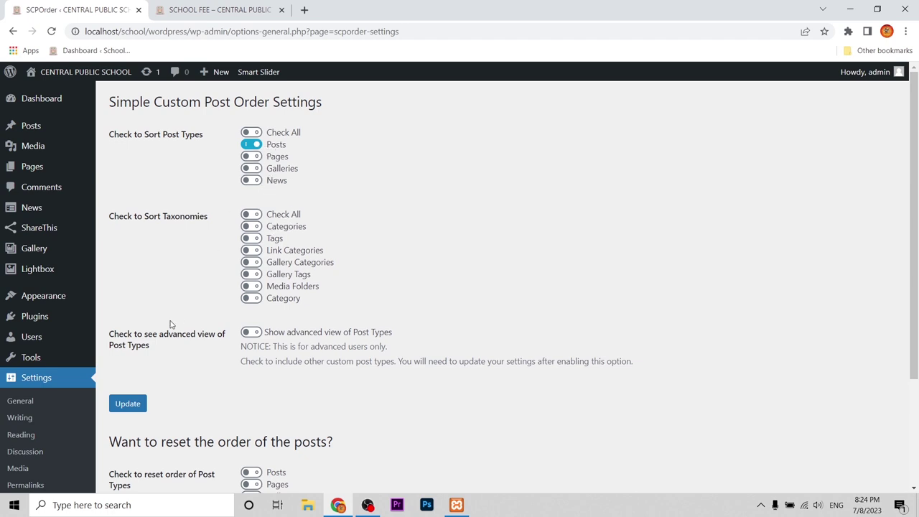
pyautogui.click(143, 406)
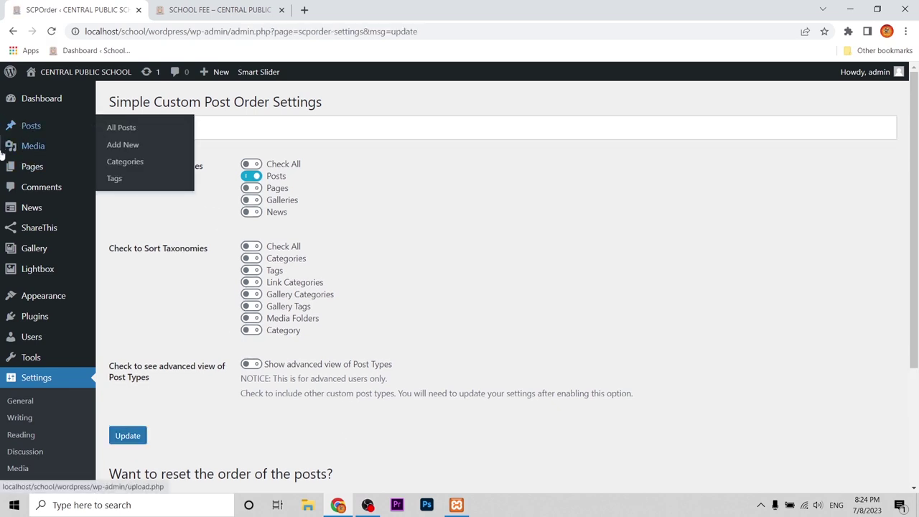
# Open the list of all posts and examine the post order on the website's Gallery page.
pyautogui.click(32, 129)
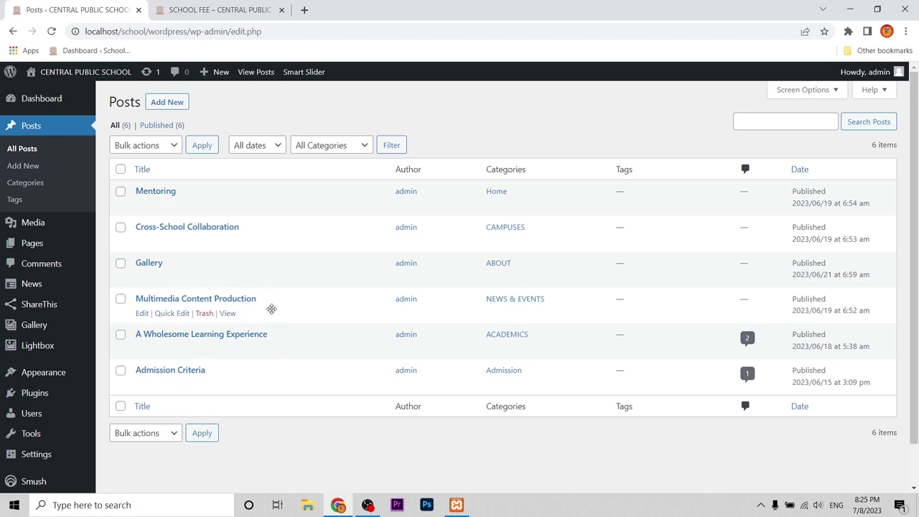
pyautogui.click(205, 11)
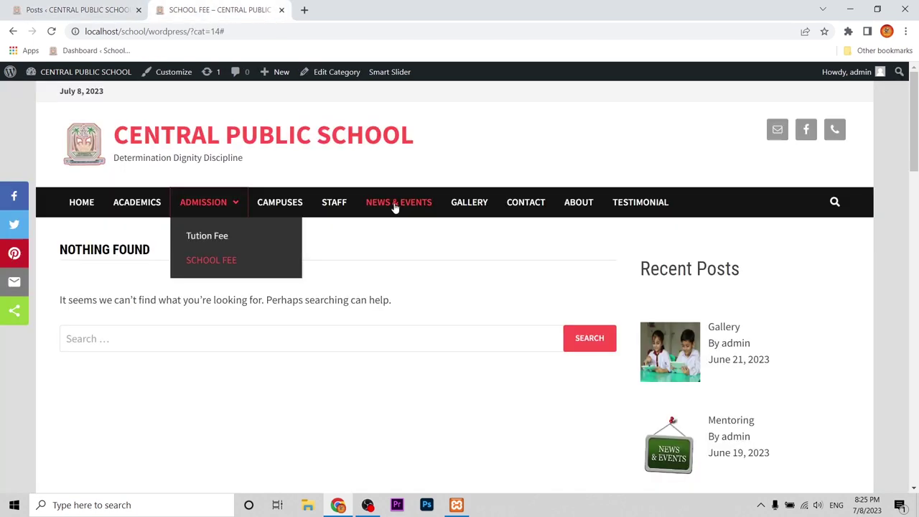
pyautogui.click(456, 207)
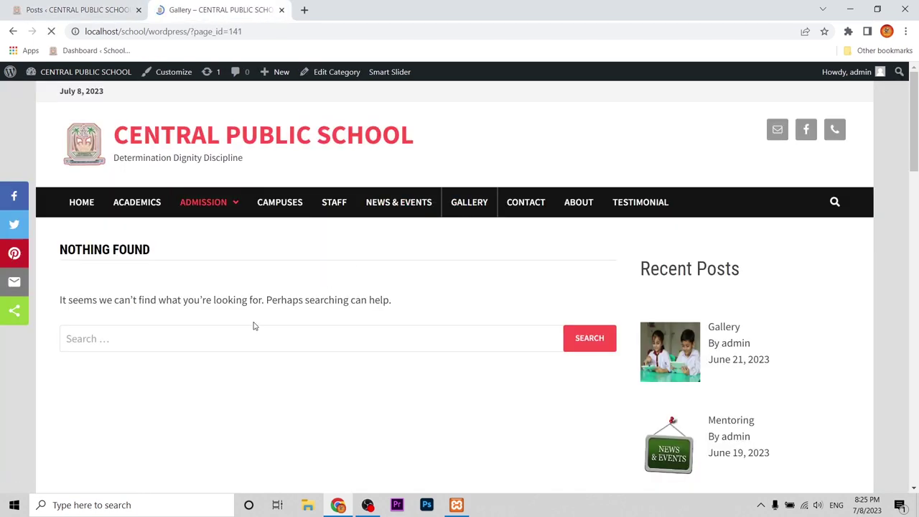
pyautogui.scroll(-5, 269, 323)
pyautogui.scroll(3, 322, 326)
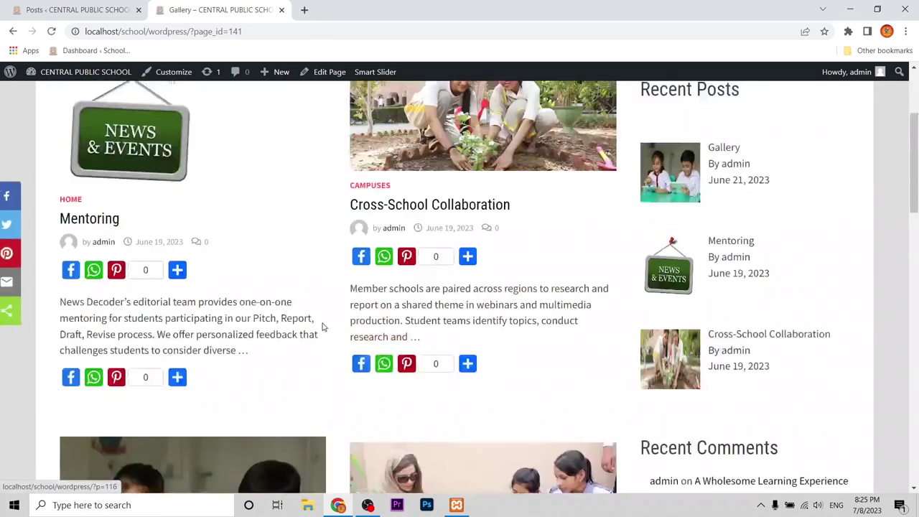
pyautogui.scroll(3, 322, 327)
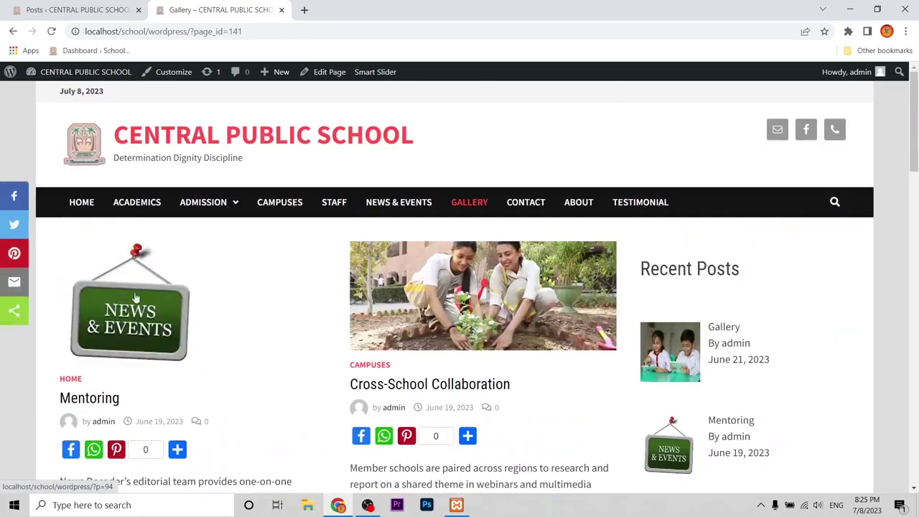
# Move the A Wholesome Learning Experience post to the top of the posts list and check the order on the reloaded Gallery page.
pyautogui.click(107, 10)
pyautogui.moveTo(192, 340); pyautogui.dragTo(209, 194)
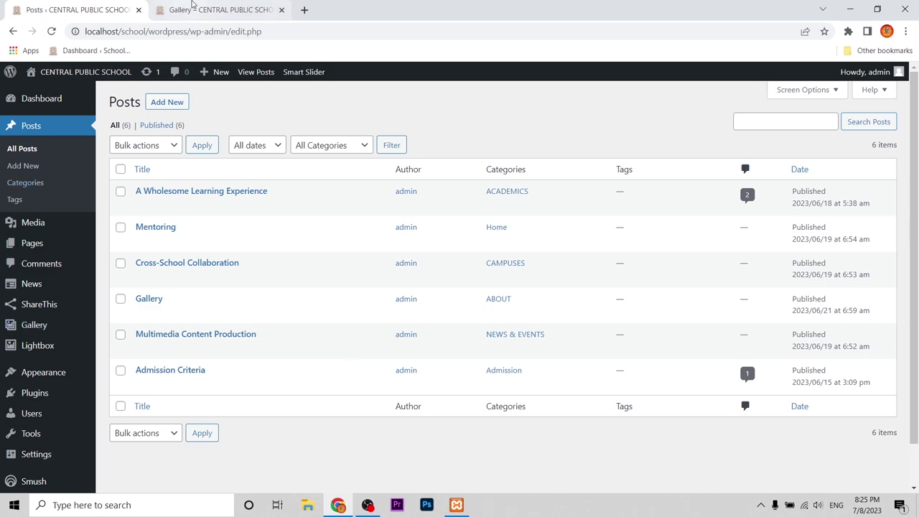
pyautogui.click(216, 10)
pyautogui.click(51, 31)
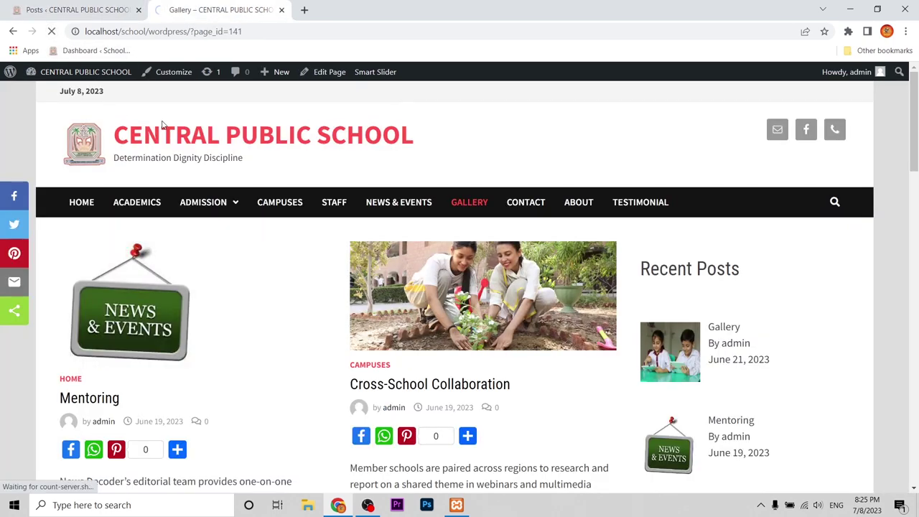
pyautogui.scroll(-3, 264, 307)
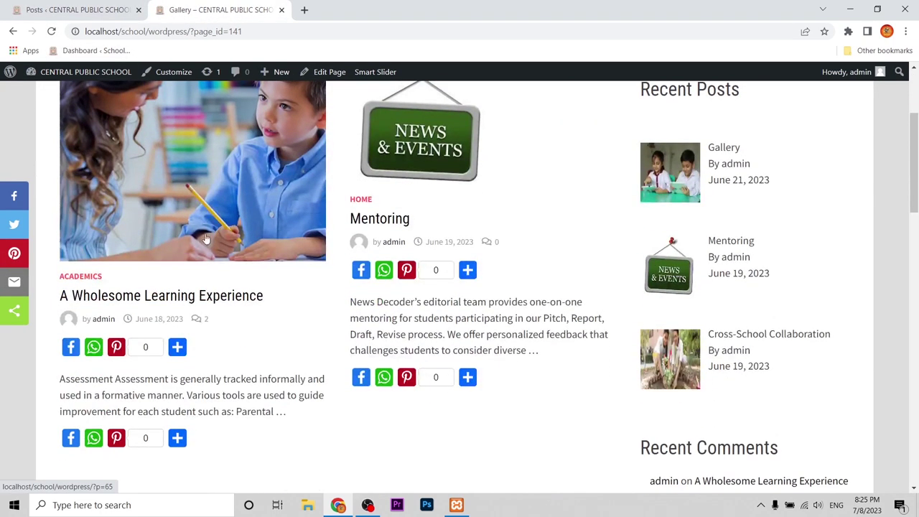
pyautogui.scroll(2, 265, 294)
pyautogui.scroll(-1, 259, 272)
pyautogui.scroll(3, 203, 261)
pyautogui.scroll(-2, 230, 280)
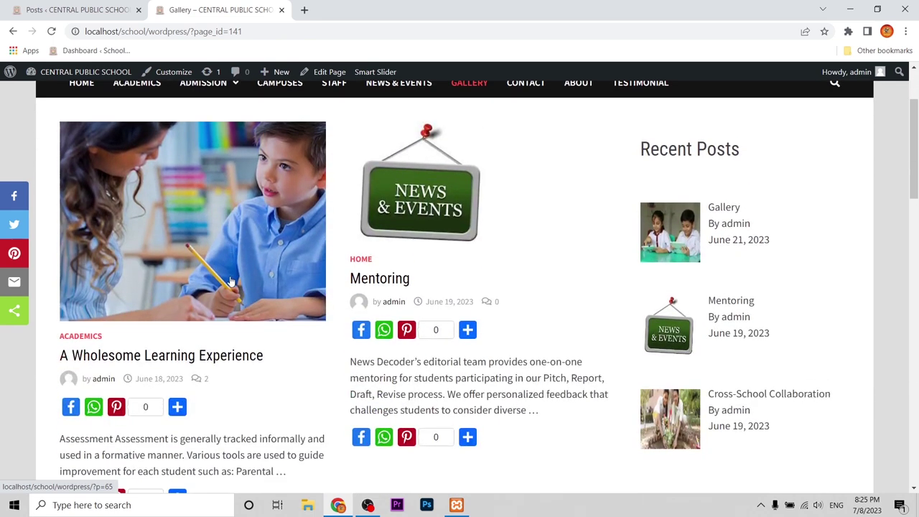